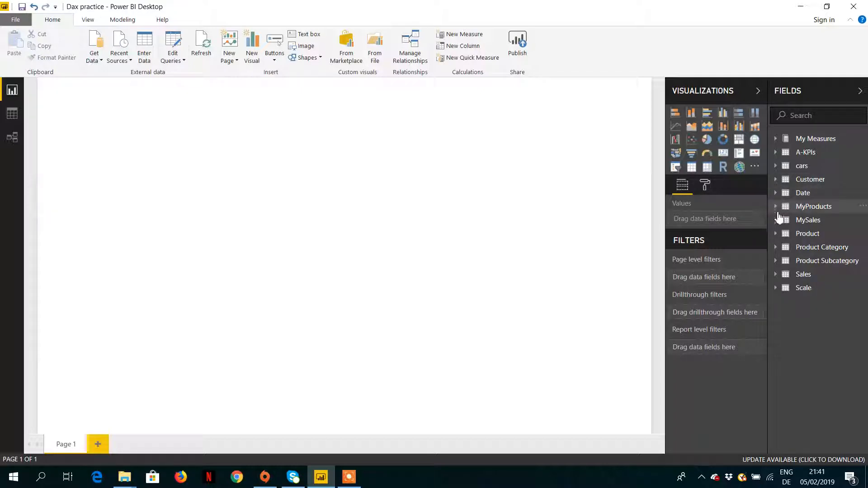
Step: Create a table visual listing the Color field of the Product table and enlarge it to fit all the colors
{"action": "left_click", "coordinate": [776, 234]}
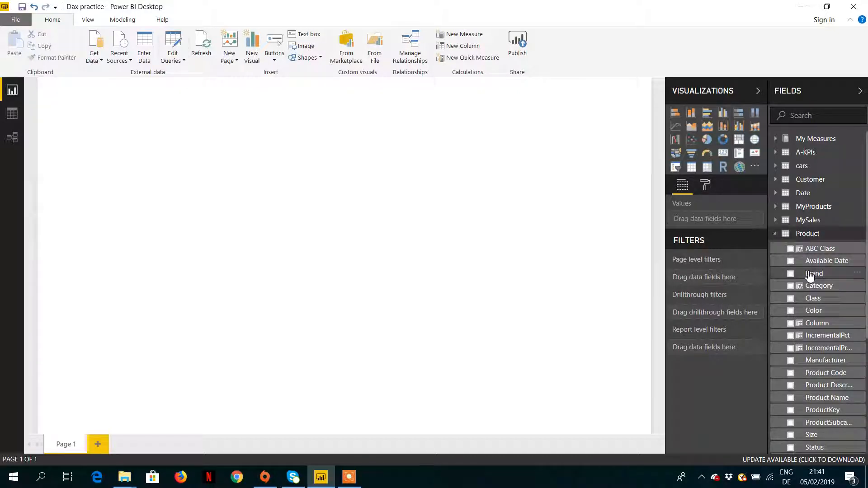
{"action": "left_click", "coordinate": [790, 311]}
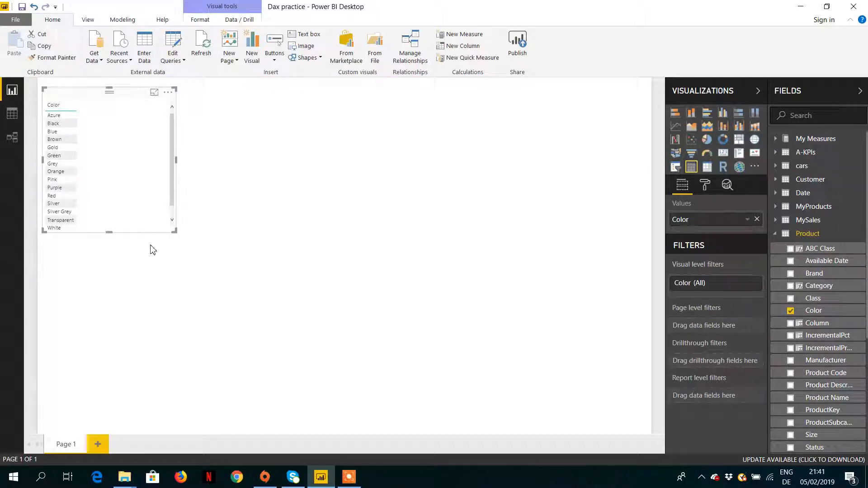
{"action": "left_click_drag", "start_coordinate": [174, 230], "coordinate": [203, 267]}
{"action": "left_click", "coordinate": [206, 297]}
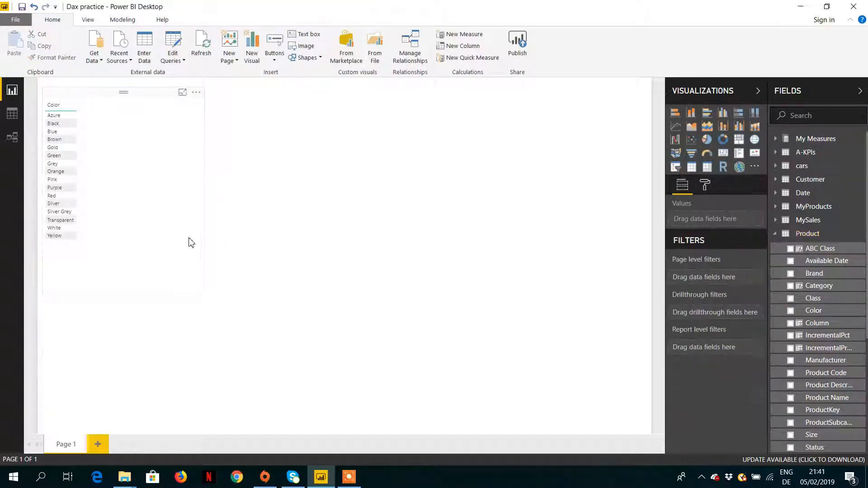
Step: Set the text size of the color table's values to 12 and enlarge the visual to fit all rows
{"action": "left_click", "coordinate": [705, 189]}
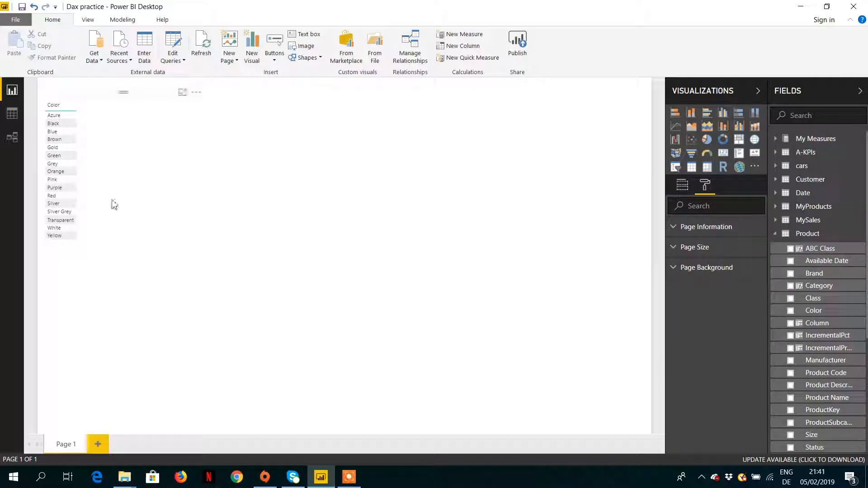
{"action": "left_click", "coordinate": [111, 200]}
{"action": "left_click", "coordinate": [705, 186]}
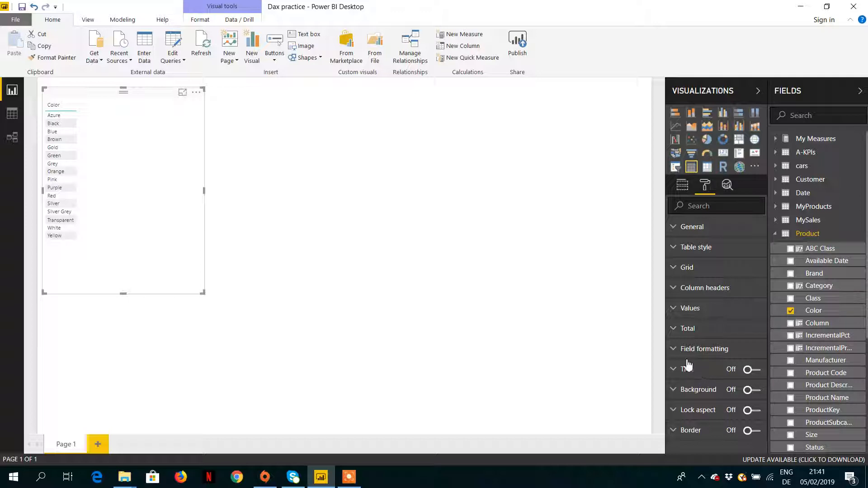
{"action": "left_click", "coordinate": [676, 309]}
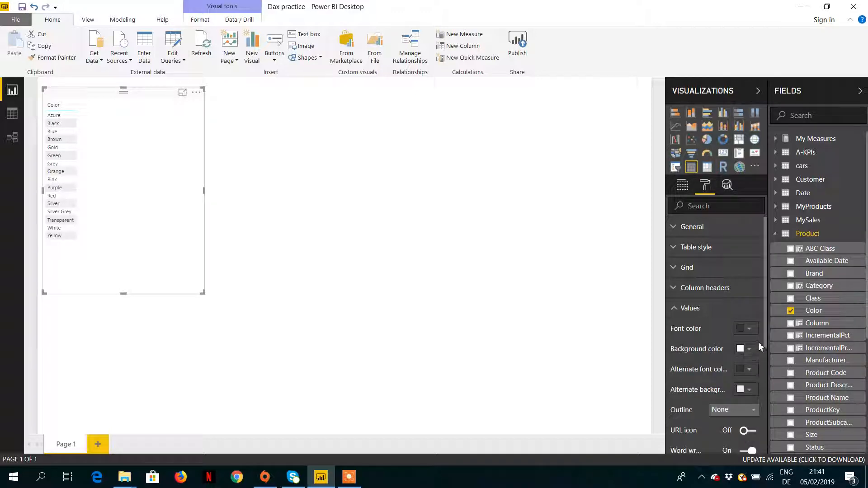
{"action": "left_click", "coordinate": [692, 309]}
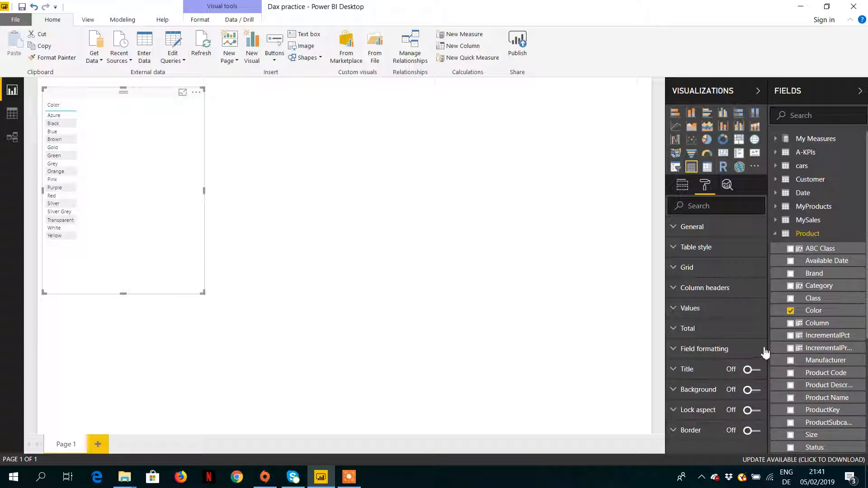
{"action": "left_click", "coordinate": [692, 309]}
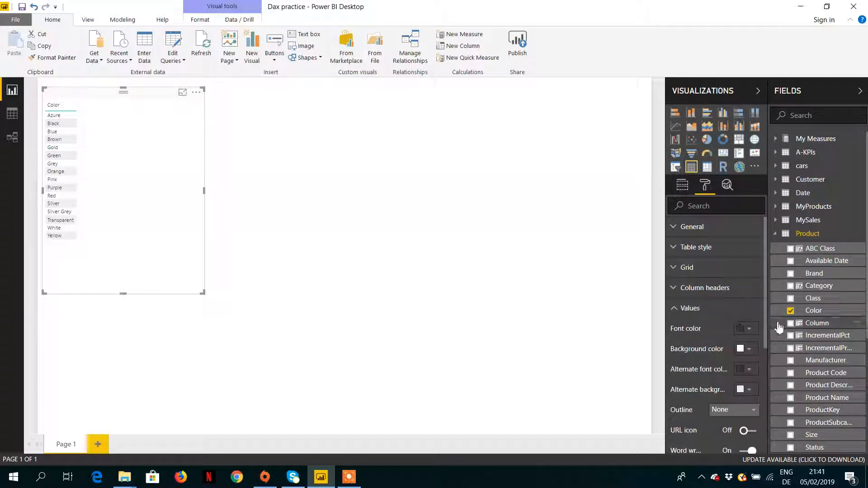
{"action": "scroll", "coordinate": [766, 322], "scroll_direction": "down", "scroll_amount": 5}
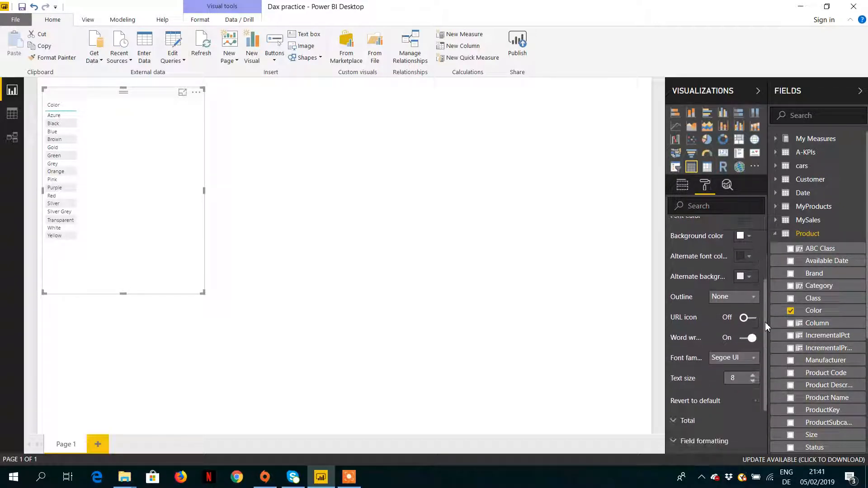
{"action": "left_click", "coordinate": [753, 376]}
{"action": "left_click", "coordinate": [753, 376]}
{"action": "left_click", "coordinate": [753, 377]}
{"action": "left_click", "coordinate": [753, 376]}
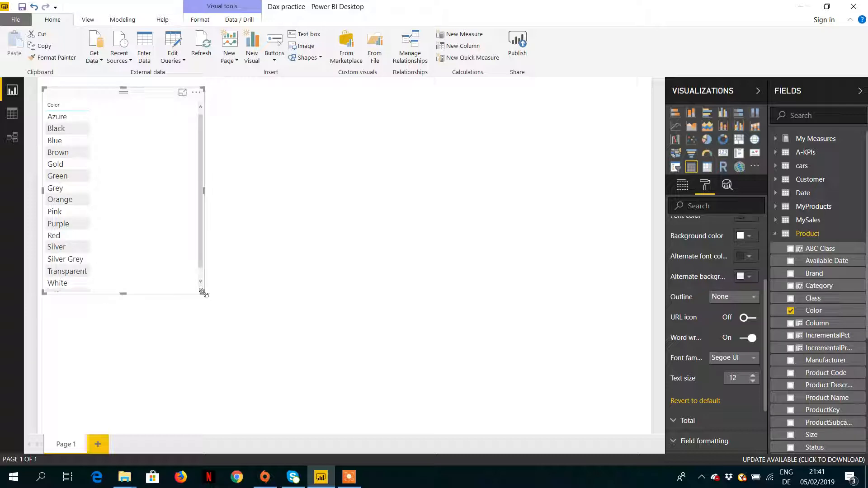
{"action": "left_click_drag", "start_coordinate": [203, 293], "coordinate": [254, 325]}
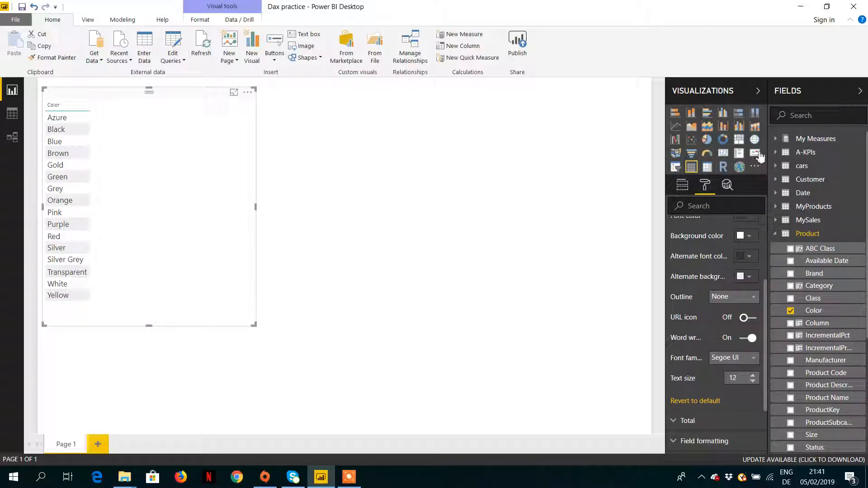
Step: Show the full formula of the Total Sales measure in My Measures and move the color table toward the page's centre
{"action": "left_click", "coordinate": [776, 139]}
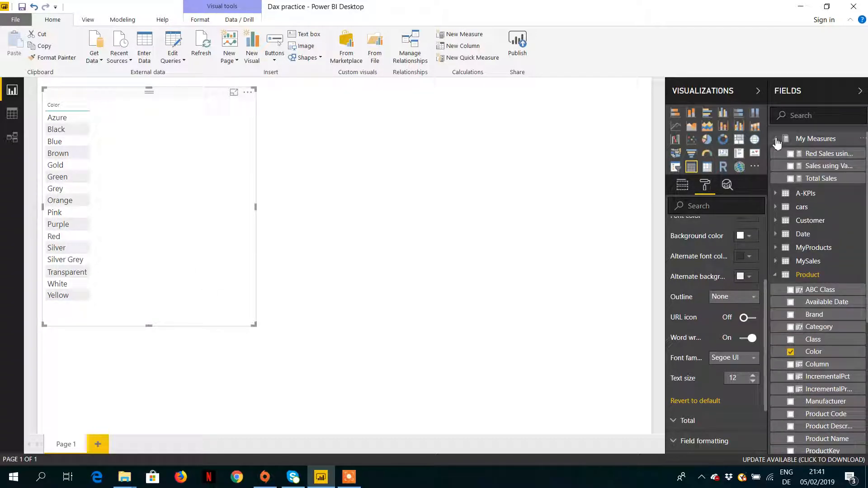
{"action": "left_click", "coordinate": [821, 179]}
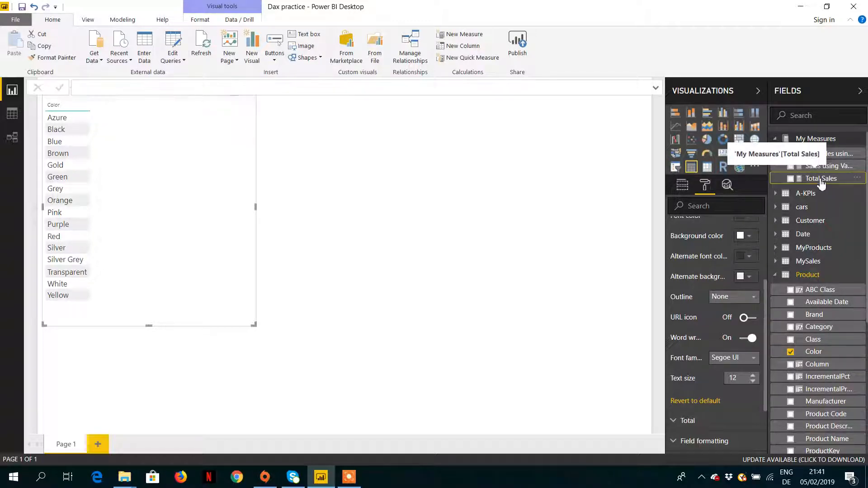
{"action": "left_click_drag", "start_coordinate": [244, 281], "coordinate": [379, 366]}
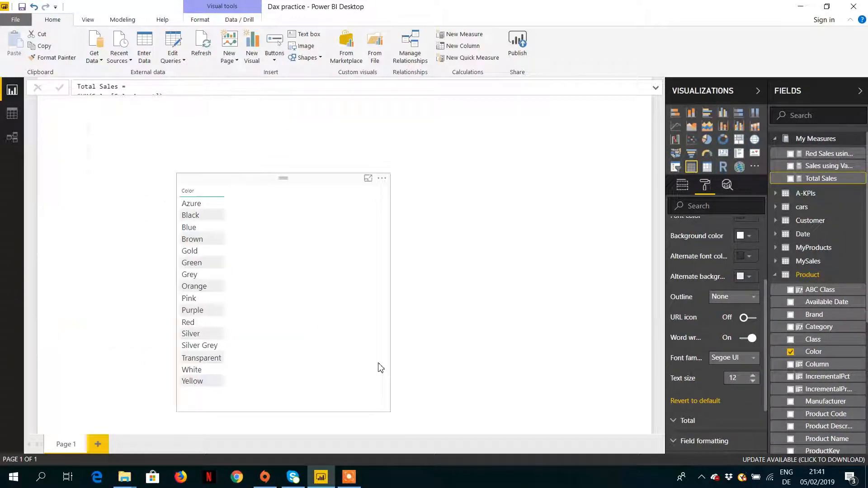
{"action": "left_click", "coordinate": [656, 88]}
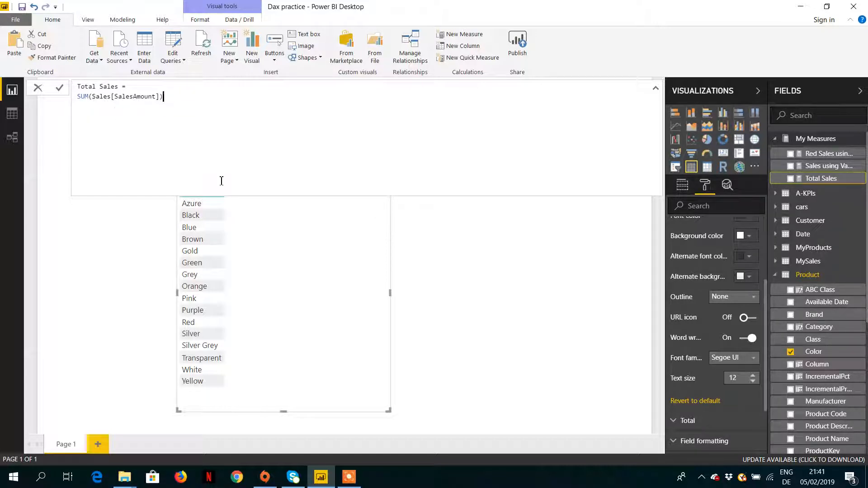
{"action": "left_click", "coordinate": [305, 252]}
Step: Add the Total Sales measure to the color table and close the formula display
{"action": "left_click", "coordinate": [791, 179]}
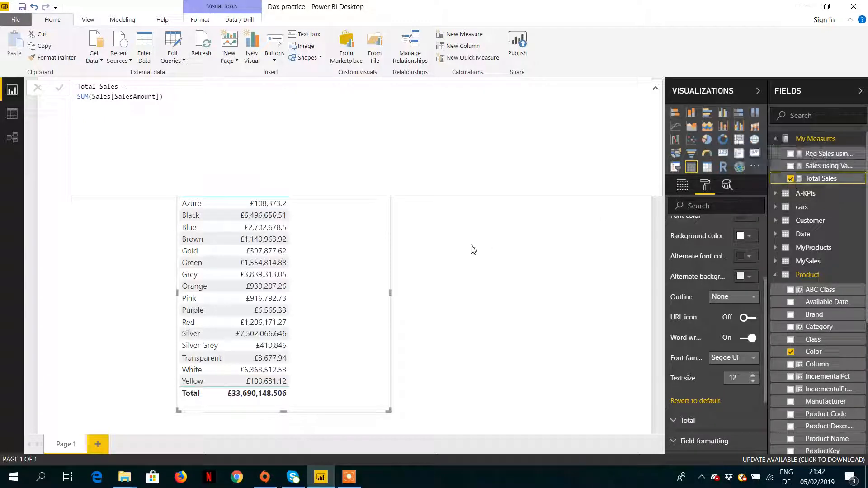
{"action": "left_click", "coordinate": [484, 241]}
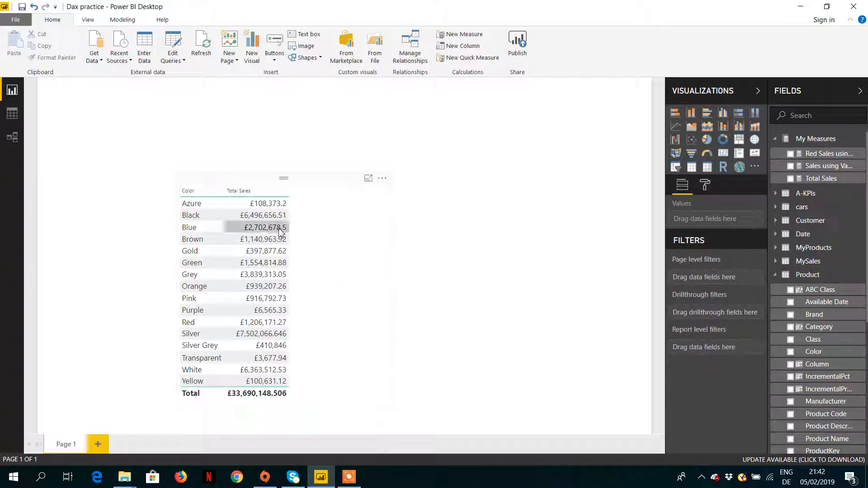
{"action": "left_click", "coordinate": [319, 224]}
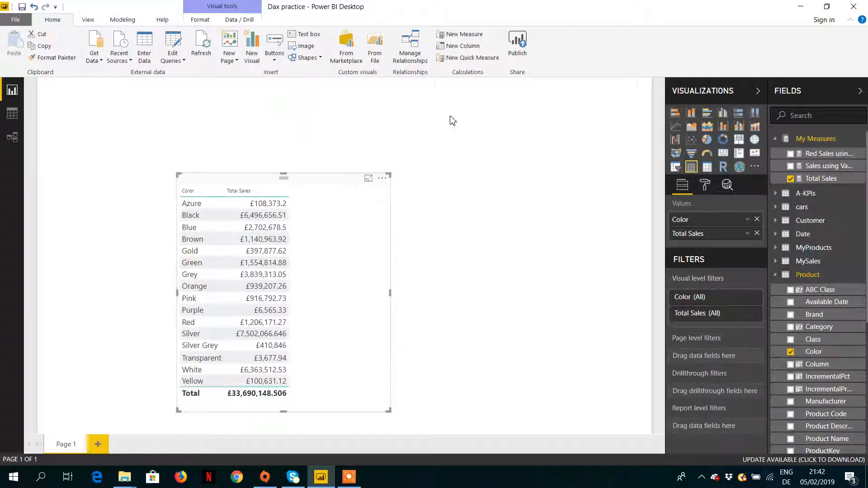
Step: Create a new measure named Red Sale and expand its formula editor
{"action": "left_click", "coordinate": [460, 36]}
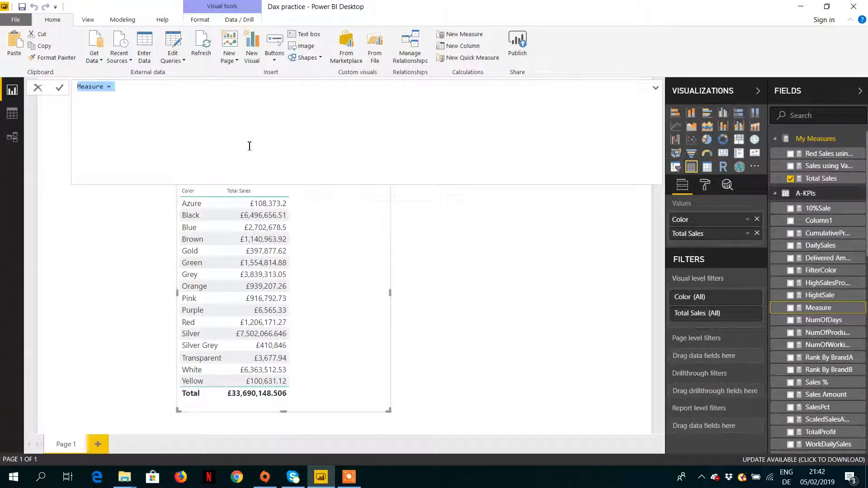
{"action": "type", "text": "R"}
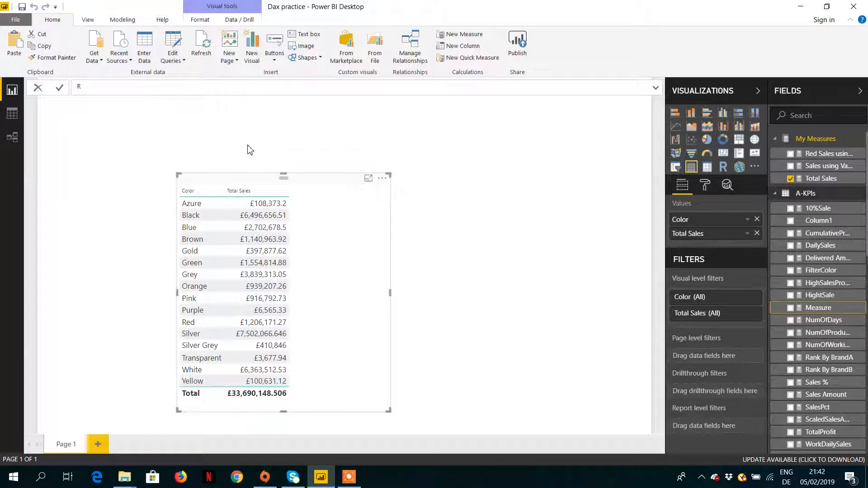
{"action": "type", "text": "ed Sale ="}
{"action": "left_click", "coordinate": [656, 88]}
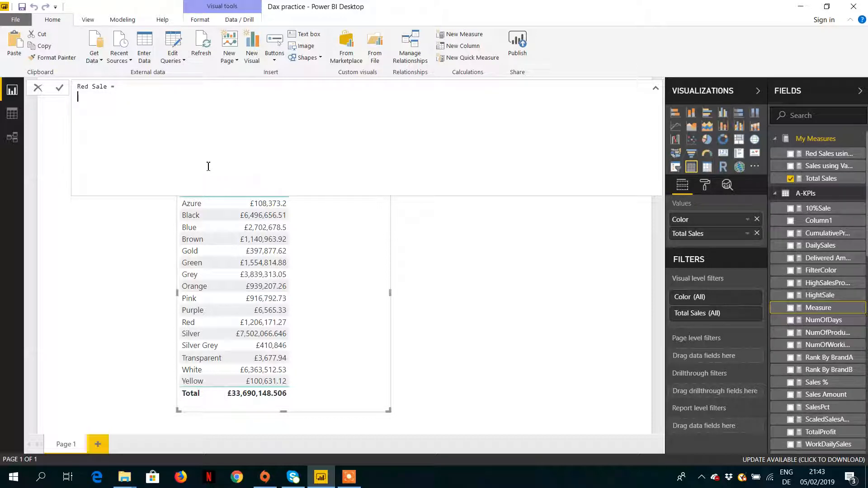
Step: Begin the Red Sale formula with CALCULATE, using [Total Sales] on its own indented line as the expression
{"action": "type", "text": "CALCULATE("}
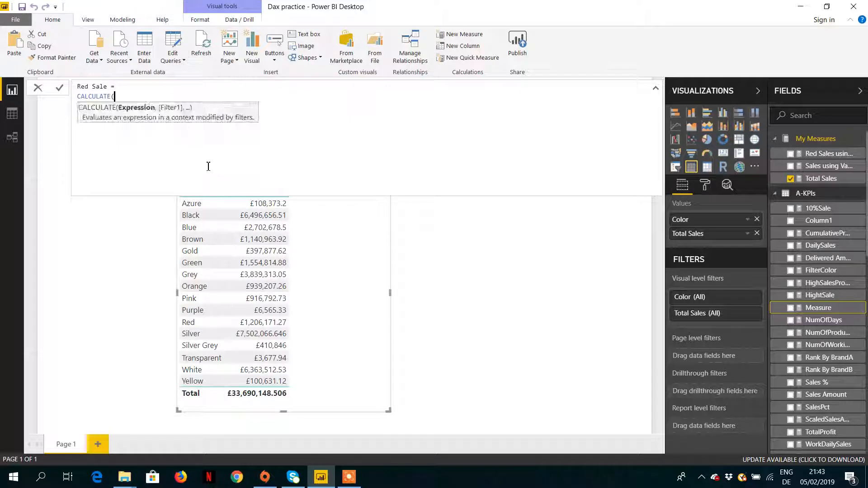
{"action": "key", "text": "shift+Return"}
{"action": "key", "text": "Tab"}
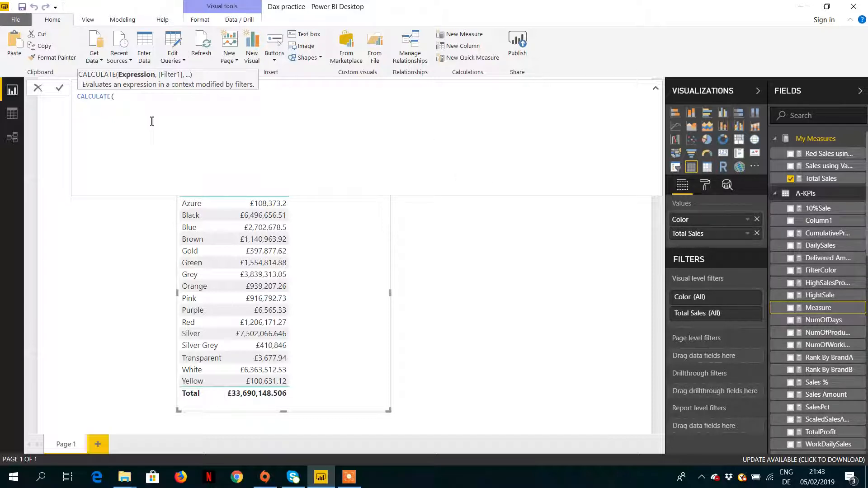
{"action": "type", "text": "tot"}
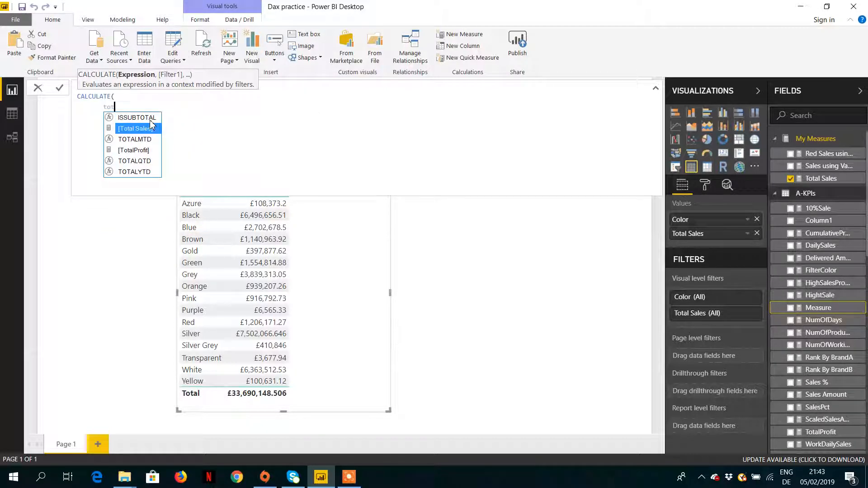
{"action": "left_click", "coordinate": [151, 127]}
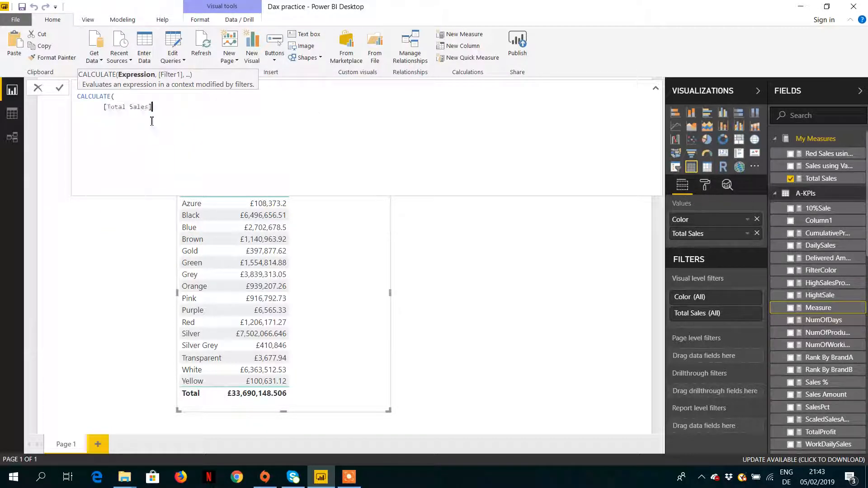
{"action": "type", "text": ","}
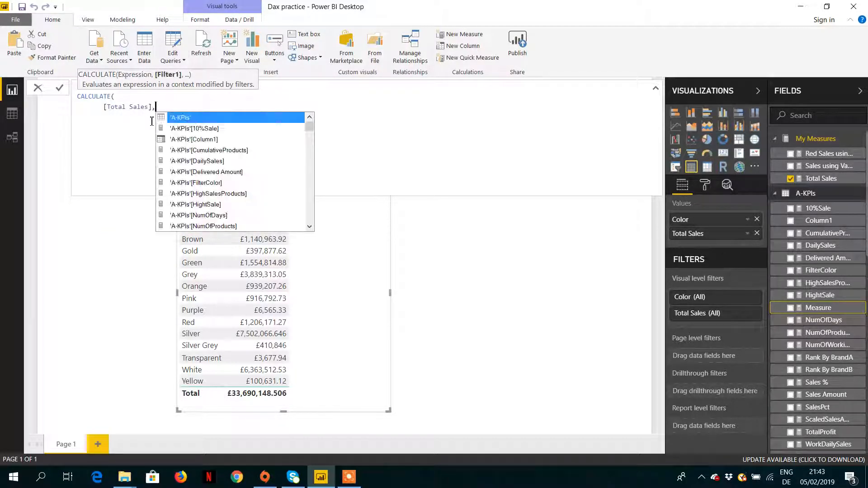
Step: Add the filter 'Product'[Color] = "Red" to the CALCULATE formula, close the parenthesis and commit the measure
{"action": "key", "text": "shift+Return"}
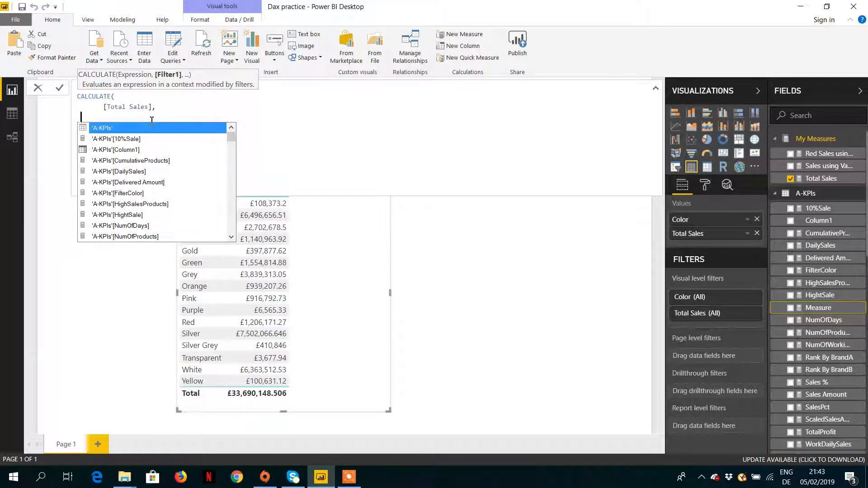
{"action": "key", "text": "Tab"}
{"action": "key", "text": "Tab"}
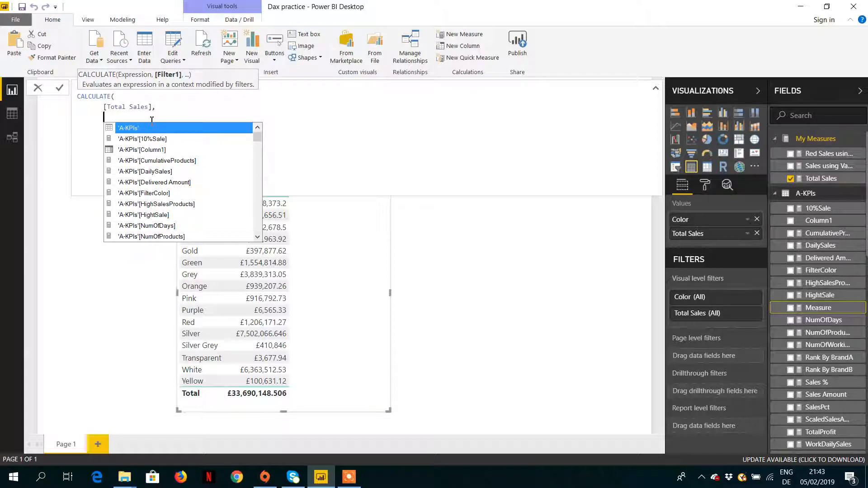
{"action": "type", "text": "prod"}
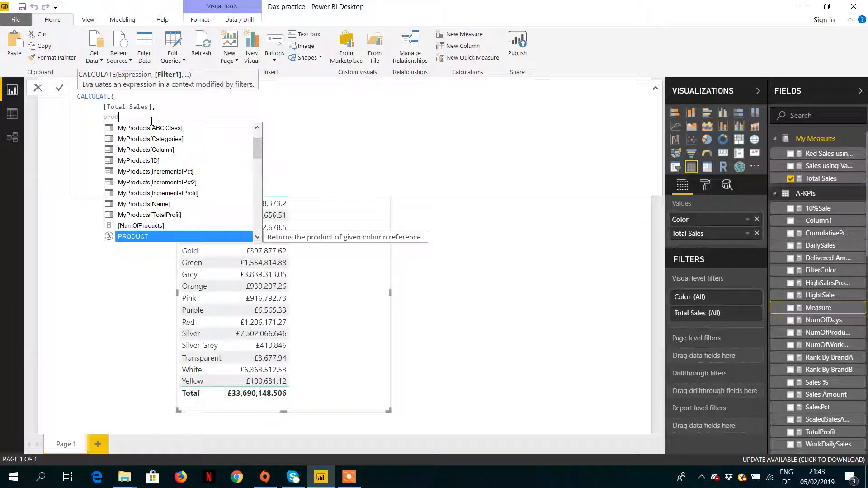
{"action": "key", "text": "BackSpace"}
{"action": "key", "text": "BackSpace"}
{"action": "key", "text": "BackSpace"}
{"action": "key", "text": "BackSpace"}
{"action": "type", "text": "'Product'[Color]"}
{"action": "key", "text": "Tab"}
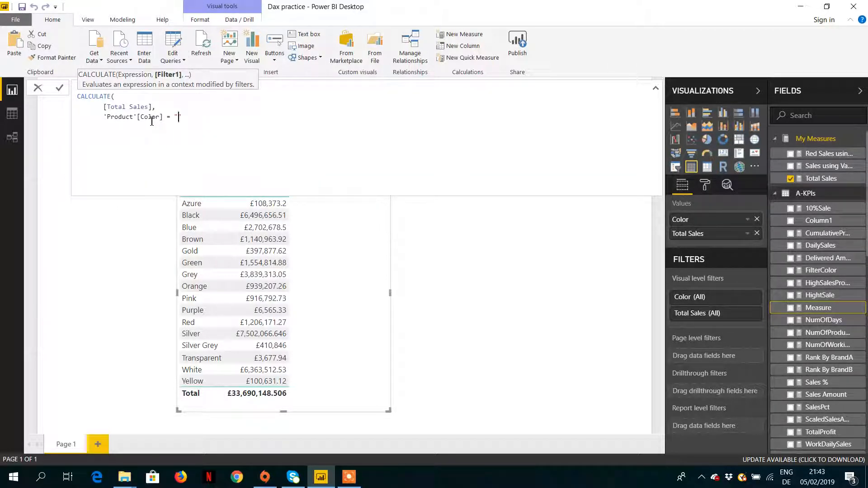
{"action": "type", "text": "= \"Red\" "}
{"action": "type", "text": ")"}
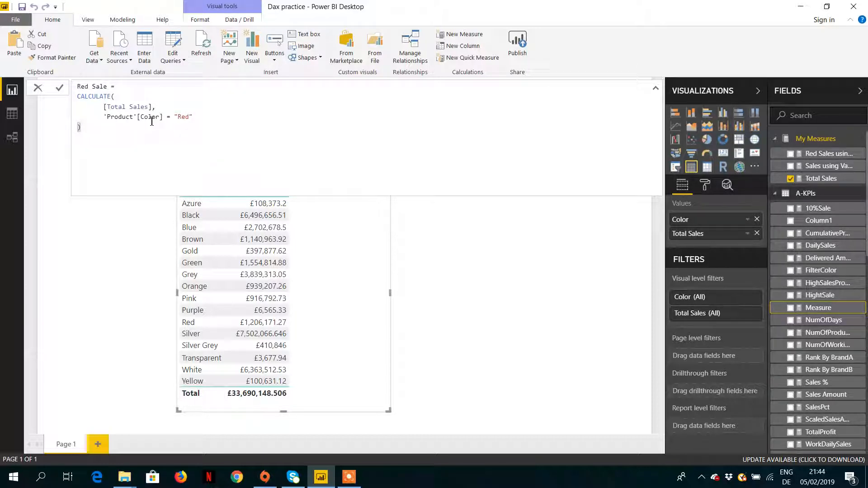
{"action": "key", "text": "Return"}
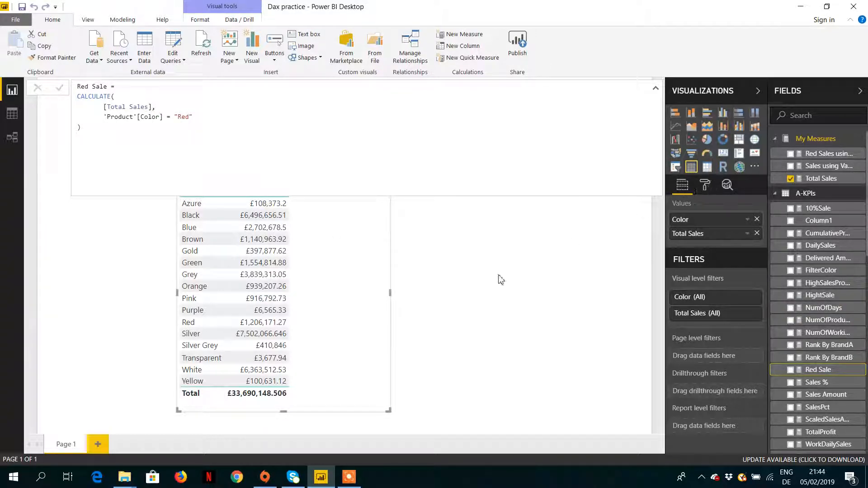
Step: Add the existing Red Sales using Variable measure to the color table and widen the visual
{"action": "left_click", "coordinate": [790, 154]}
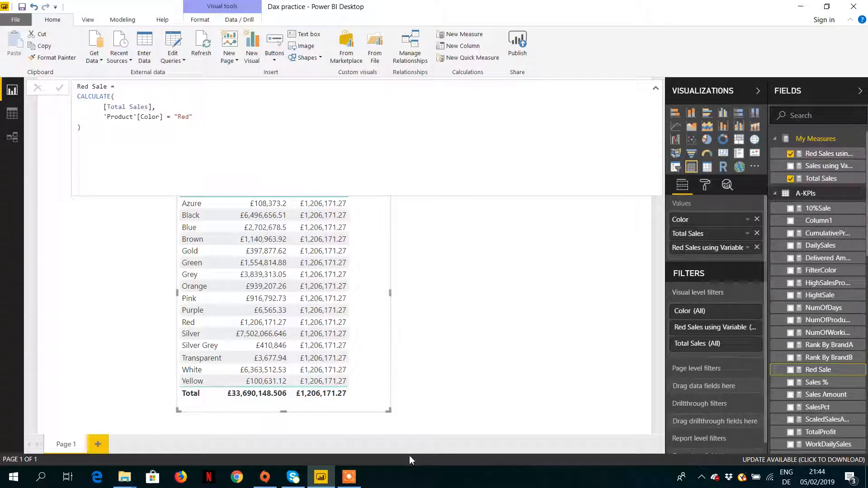
{"action": "left_click_drag", "start_coordinate": [388, 410], "coordinate": [447, 387]}
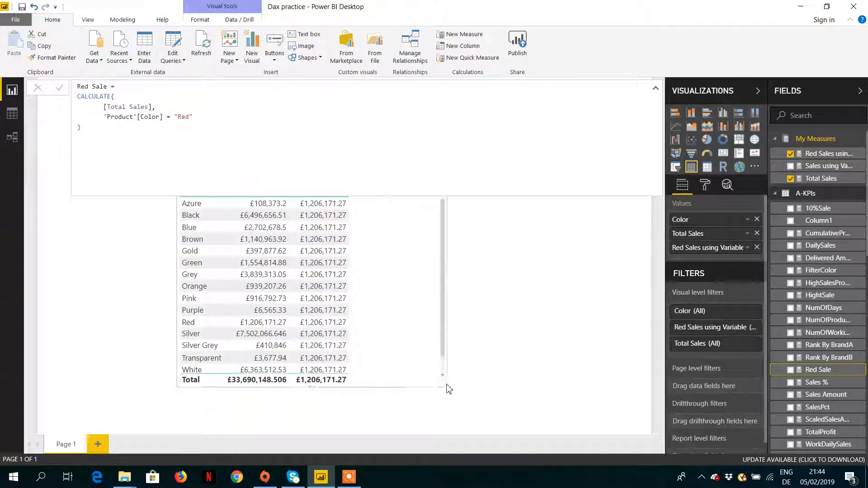
{"action": "left_click", "coordinate": [532, 302]}
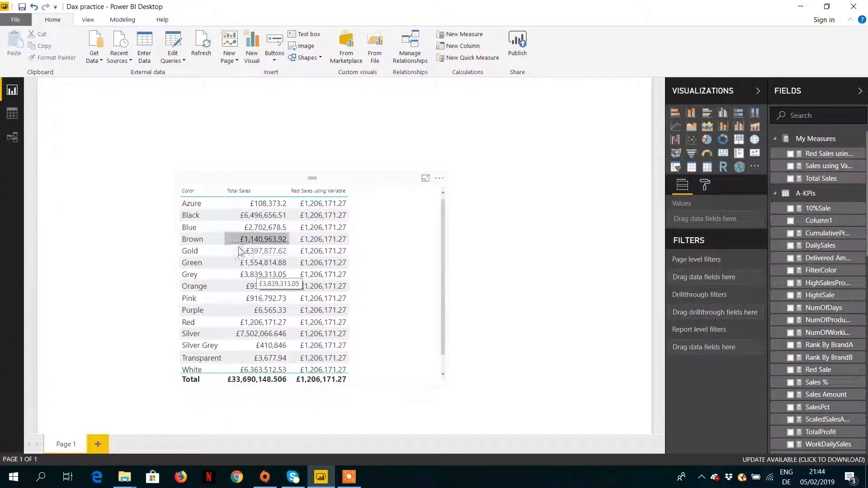
Step: Highlight the Red row in the color table, clear the highlight and show the Red Sales using Variable formula
{"action": "left_click", "coordinate": [190, 323]}
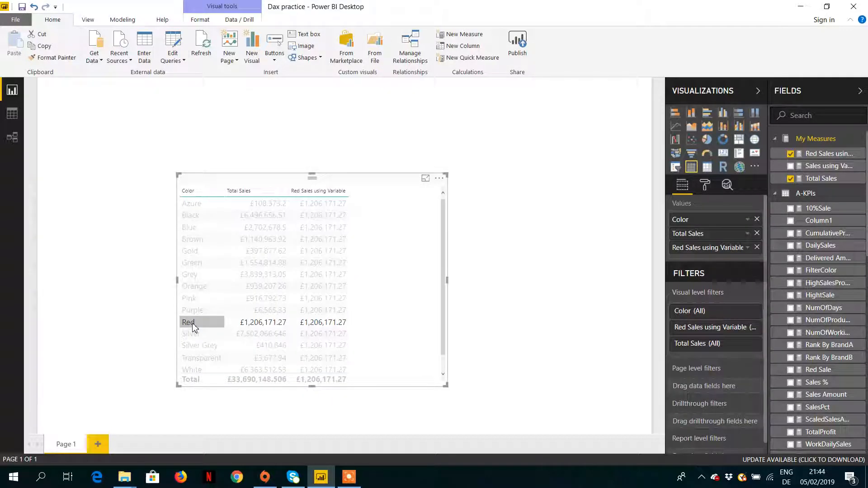
{"action": "left_click", "coordinate": [192, 326]}
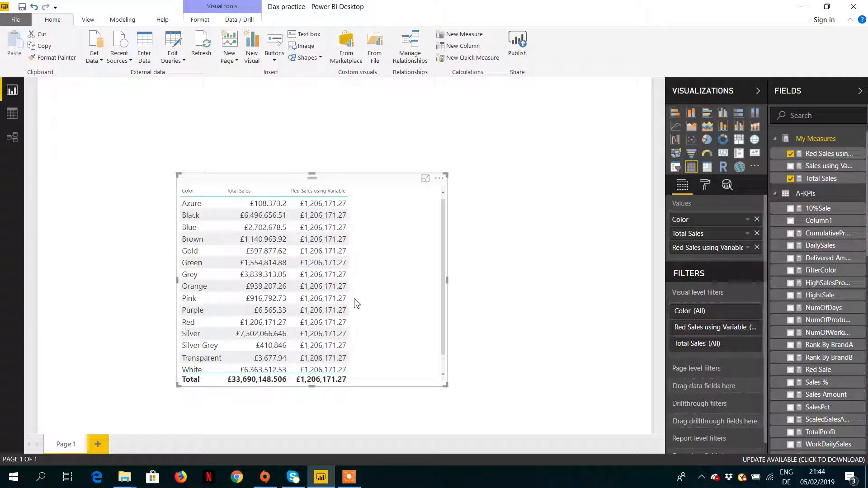
{"action": "left_click", "coordinate": [814, 157]}
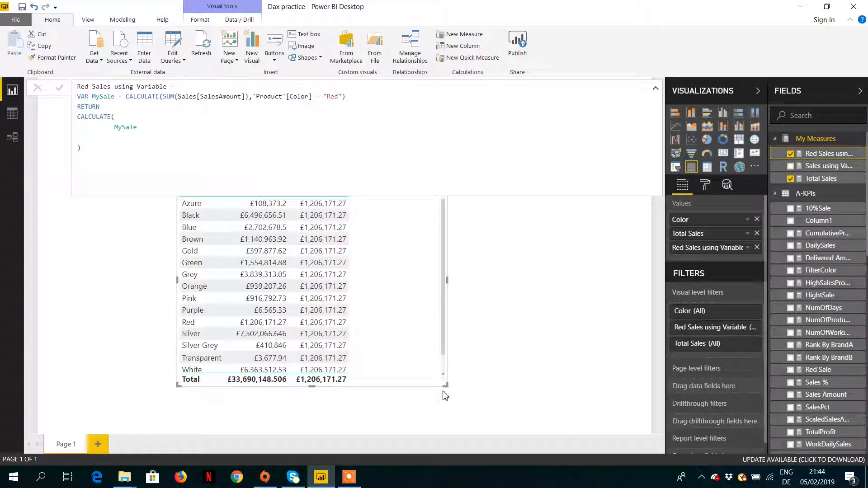
Step: Shrink the color table and move it clear of the expanded formula editor
{"action": "left_click_drag", "start_coordinate": [446, 385], "coordinate": [404, 331]}
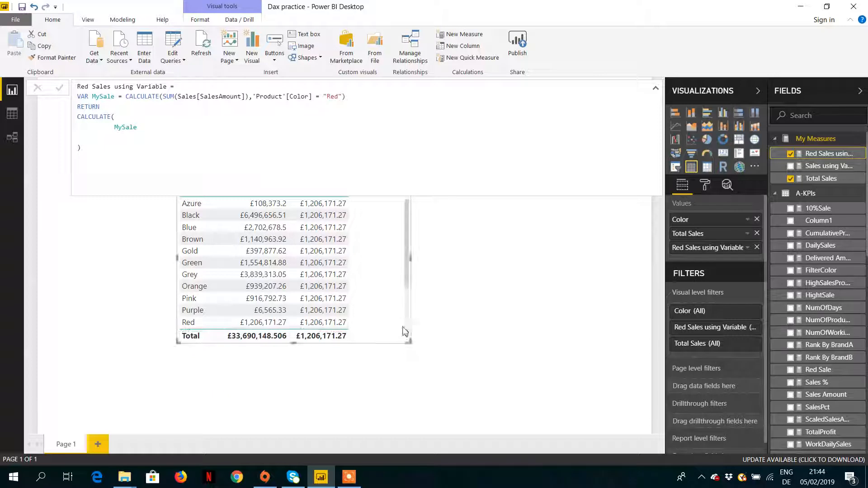
{"action": "left_click_drag", "start_coordinate": [383, 291], "coordinate": [373, 334]}
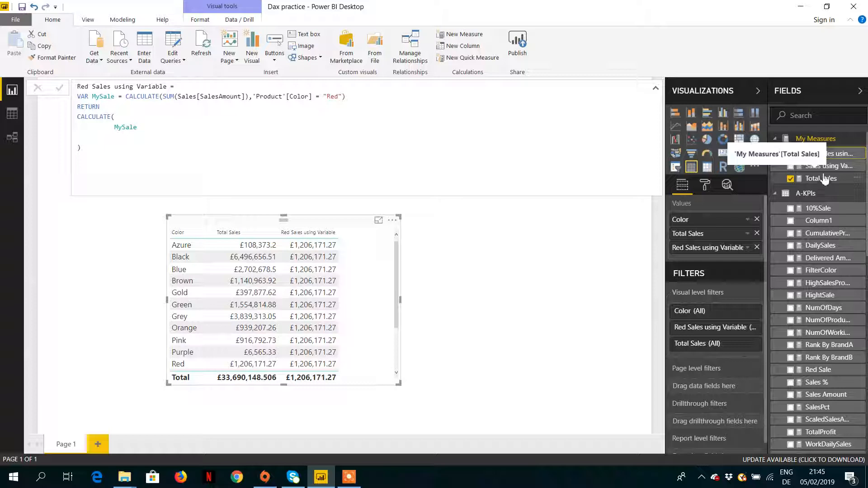
Step: Search the fields for "red", add the Red Sale measure to the table and remove Red Sales using Variable
{"action": "left_click", "coordinate": [814, 117]}
{"action": "type", "text": "red"}
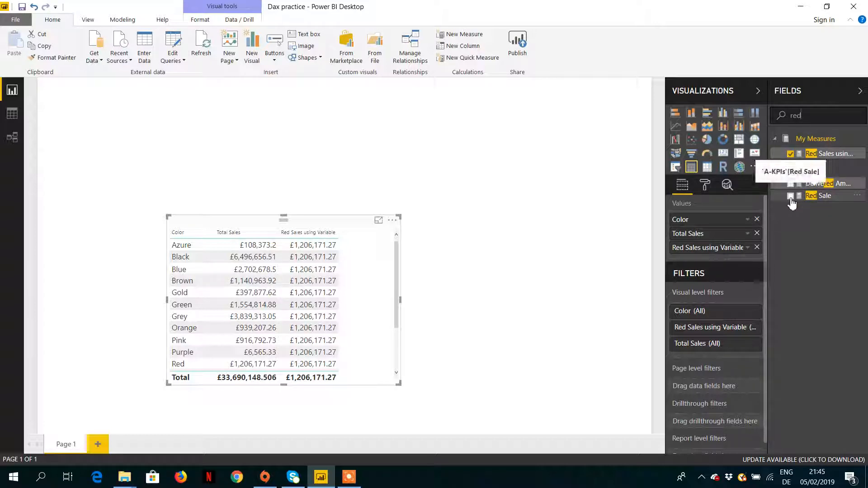
{"action": "left_click", "coordinate": [833, 197]}
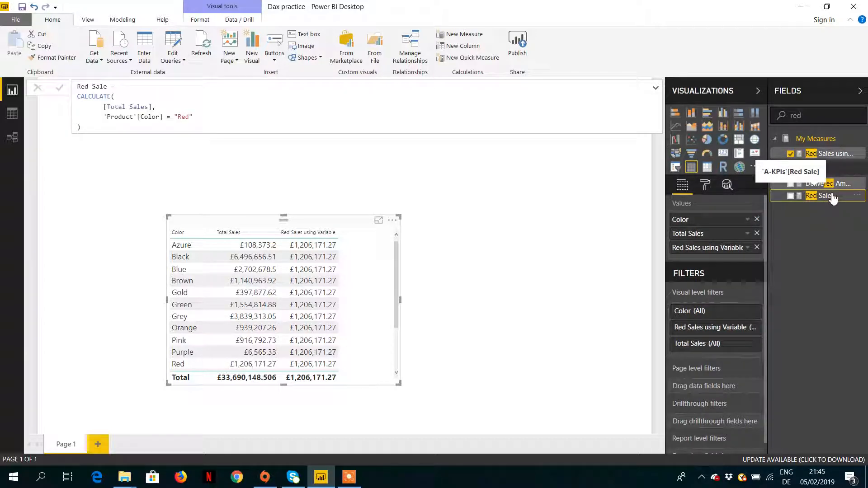
{"action": "left_click_drag", "start_coordinate": [834, 198], "coordinate": [736, 252]}
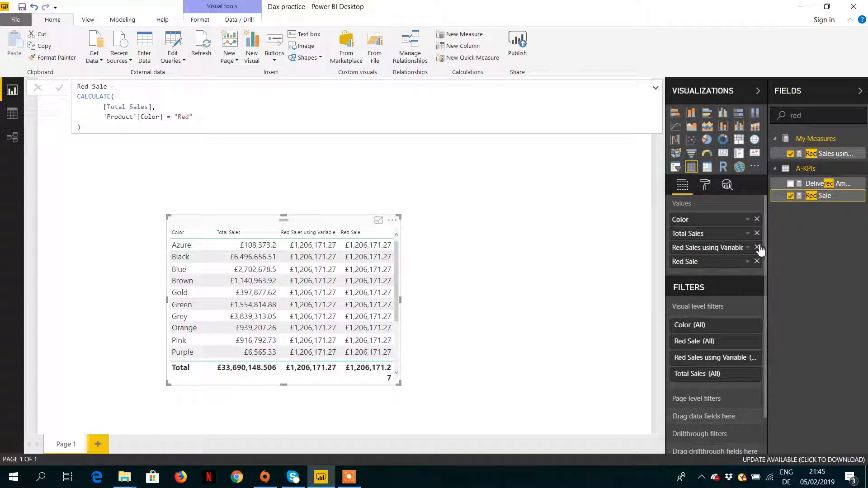
{"action": "left_click", "coordinate": [757, 247]}
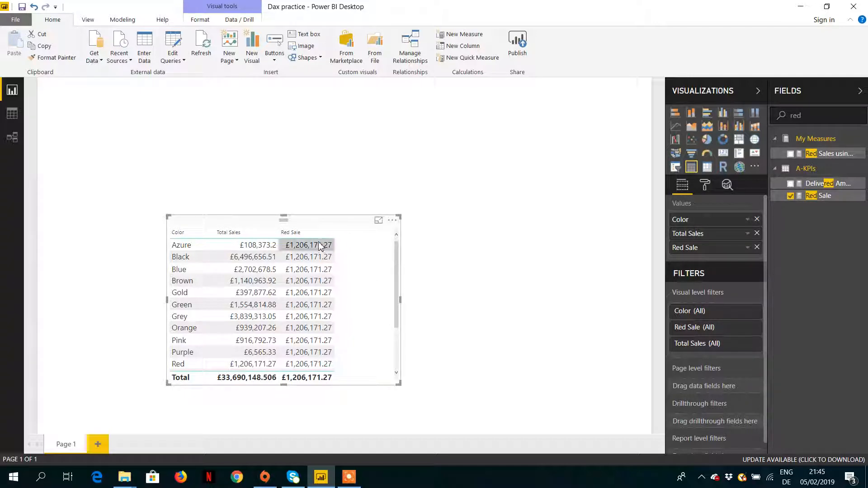
Step: Show the Red Sale formula and briefly highlight the Total Sales value in the Red row
{"action": "left_click", "coordinate": [827, 196]}
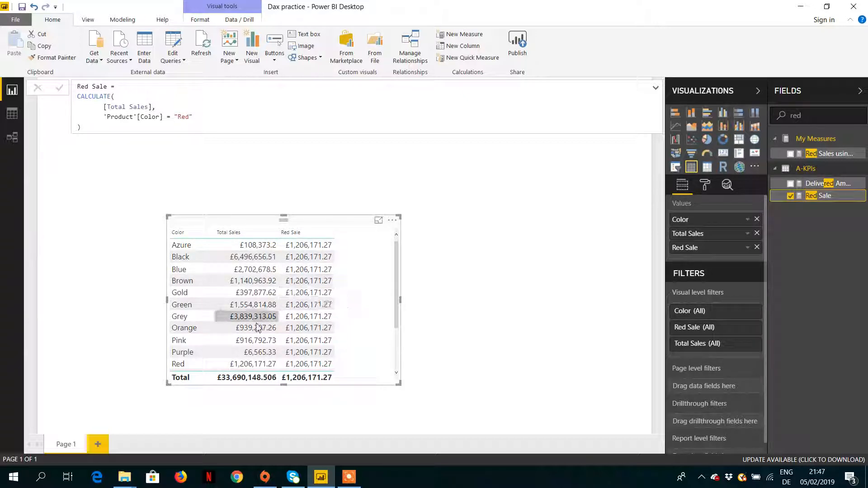
{"action": "left_click", "coordinate": [248, 368]}
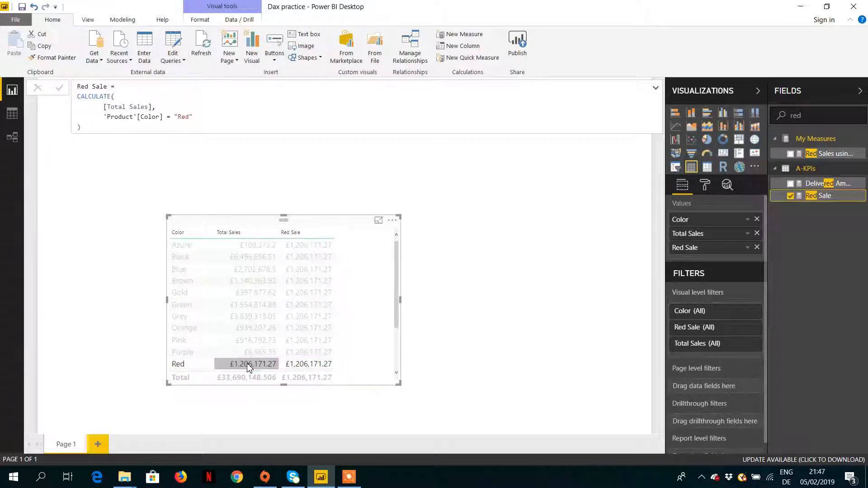
{"action": "left_click", "coordinate": [248, 368]}
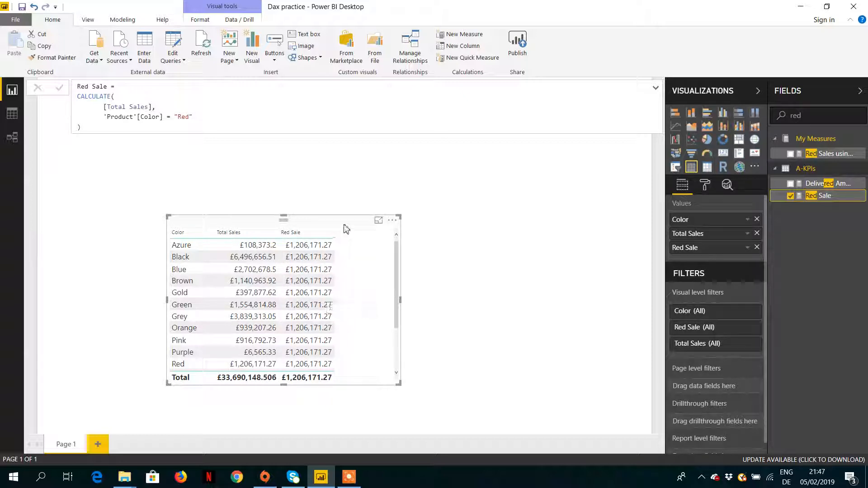
Step: Move the color table up to just below the formula editor and enlarge it
{"action": "left_click_drag", "start_coordinate": [346, 229], "coordinate": [364, 163]}
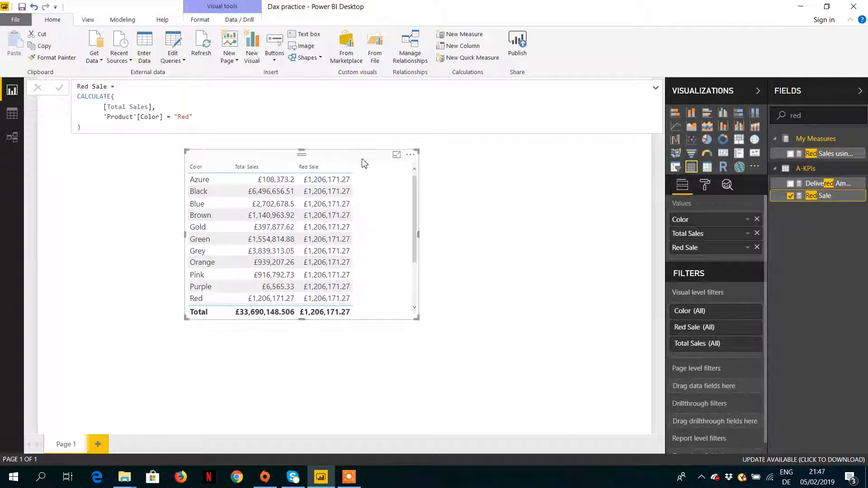
{"action": "left_click_drag", "start_coordinate": [417, 319], "coordinate": [447, 349]}
{"action": "left_click", "coordinate": [448, 349]}
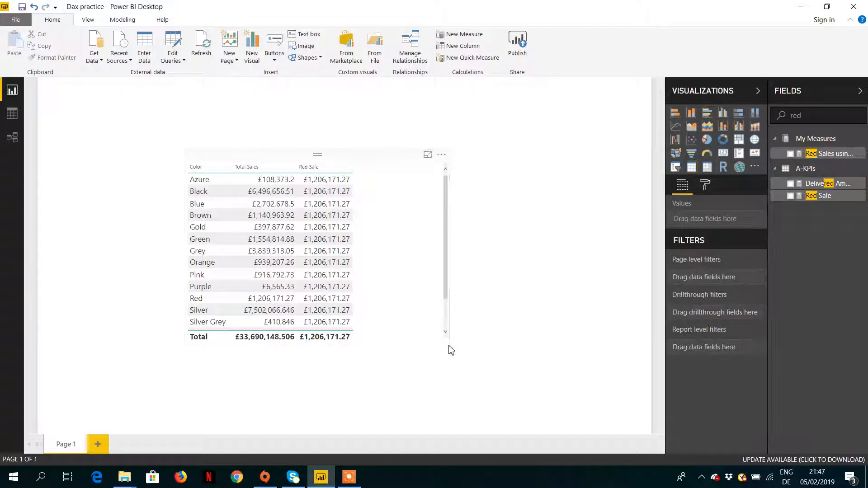
Step: Clear the field search, create a separate table of Product Class values beside the color table and shrink it
{"action": "left_click", "coordinate": [829, 114]}
{"action": "key", "text": "BackSpace"}
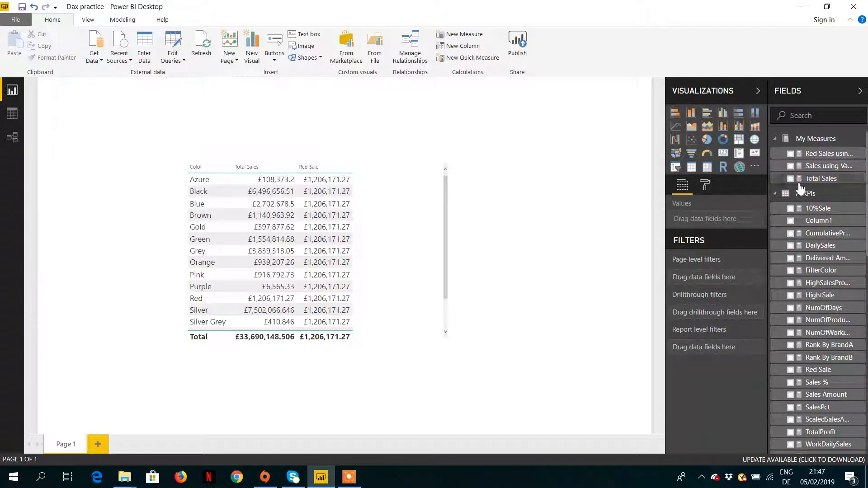
{"action": "left_click", "coordinate": [777, 194]}
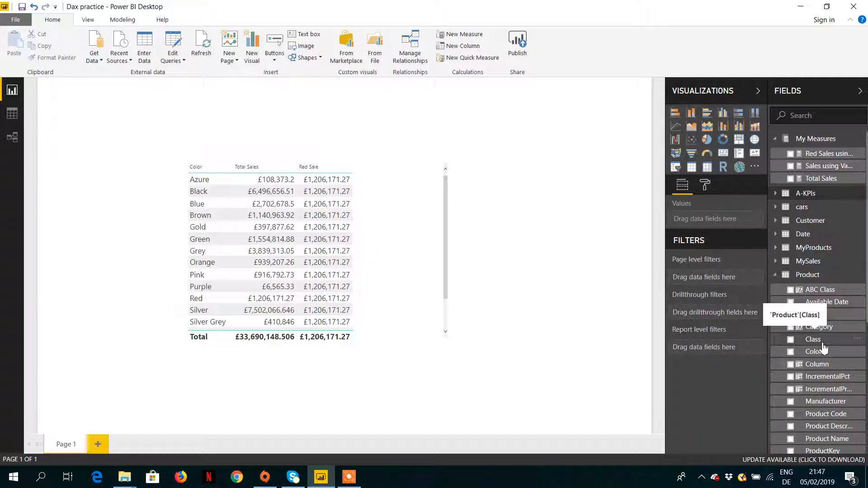
{"action": "left_click_drag", "start_coordinate": [823, 348], "coordinate": [573, 200]}
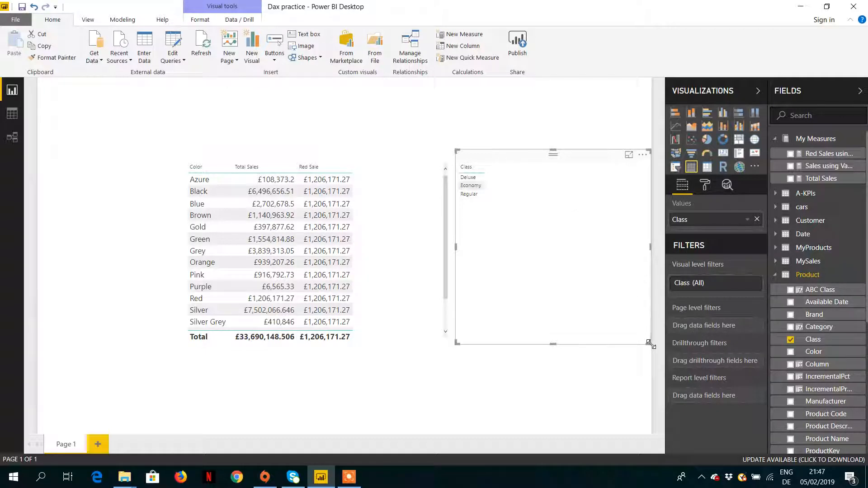
{"action": "left_click_drag", "start_coordinate": [650, 344], "coordinate": [595, 291]}
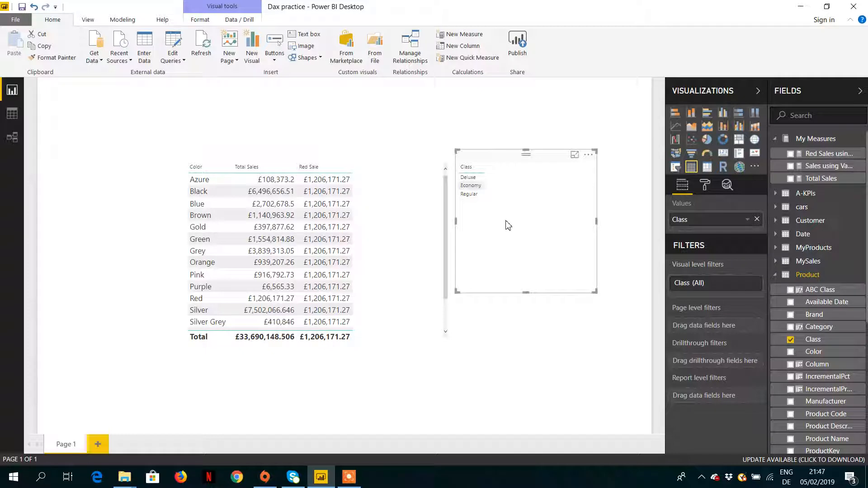
Step: Filter the color table by the Deluxe class to examine its effect on Red Sale
{"action": "left_click", "coordinate": [473, 180]}
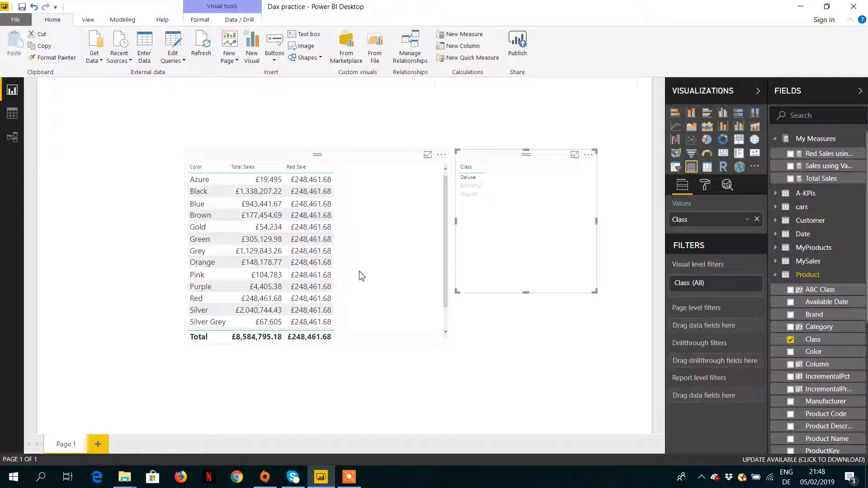
{"action": "left_click", "coordinate": [204, 167]}
Step: Find the Red Sale measure, change its home table to My Measures and show its formula
{"action": "left_click", "coordinate": [818, 116]}
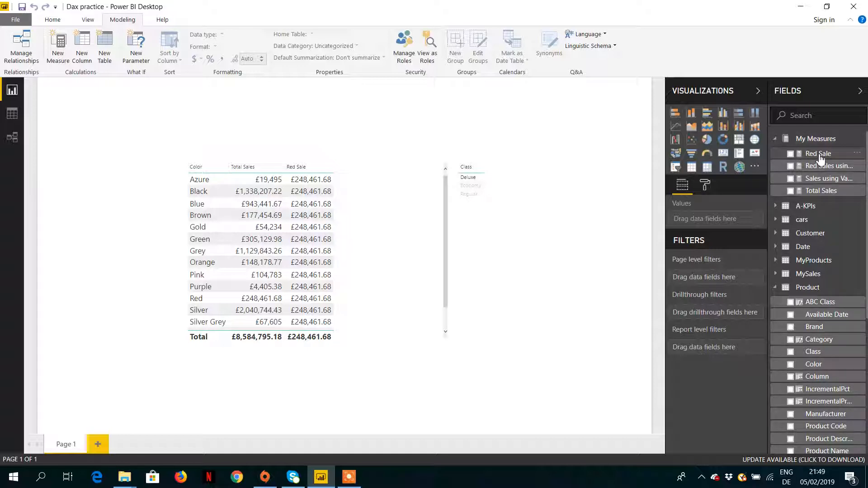
{"action": "left_click", "coordinate": [819, 156]}
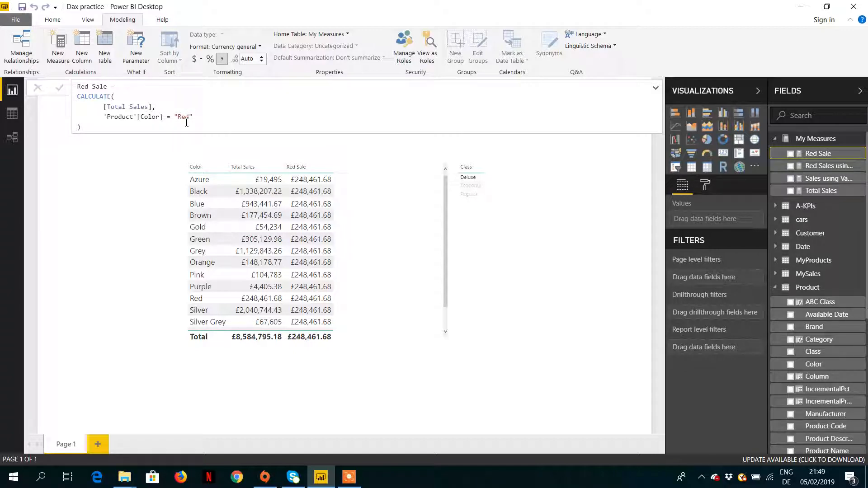
Step: Filter the color table by the Economy and Regular classes in turn, clear the filter and reopen the Red Sale formula
{"action": "left_click", "coordinate": [474, 188]}
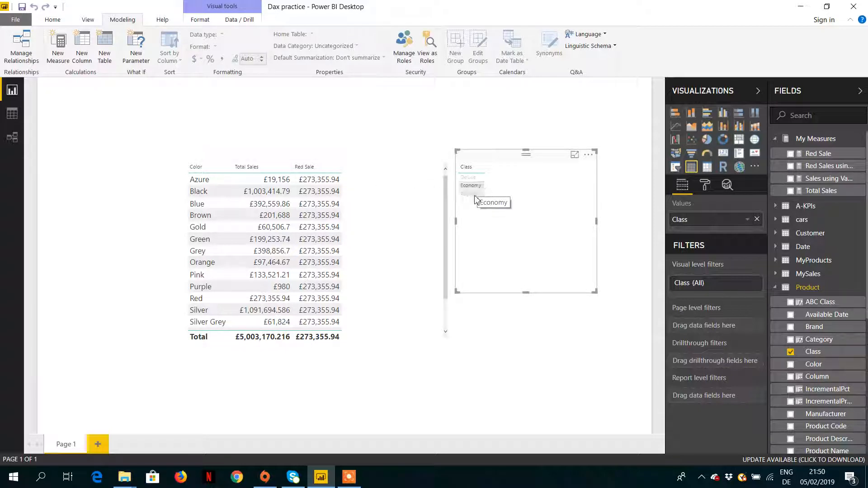
{"action": "left_click", "coordinate": [475, 198]}
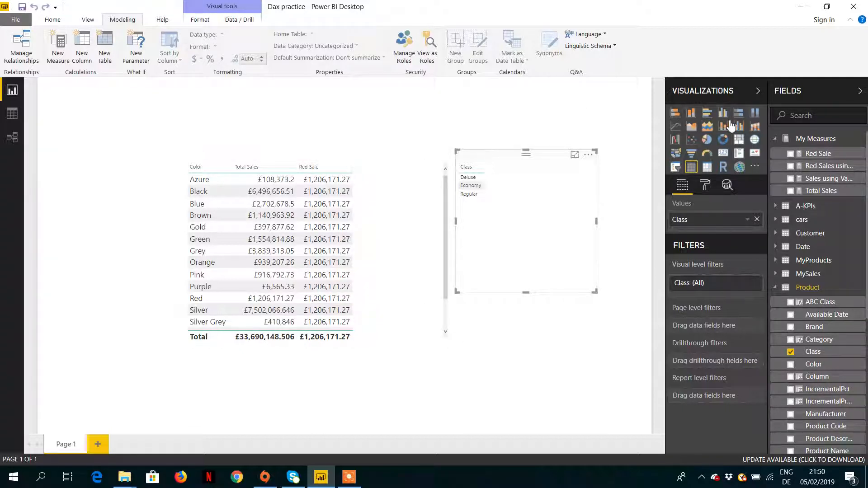
{"action": "left_click", "coordinate": [819, 155]}
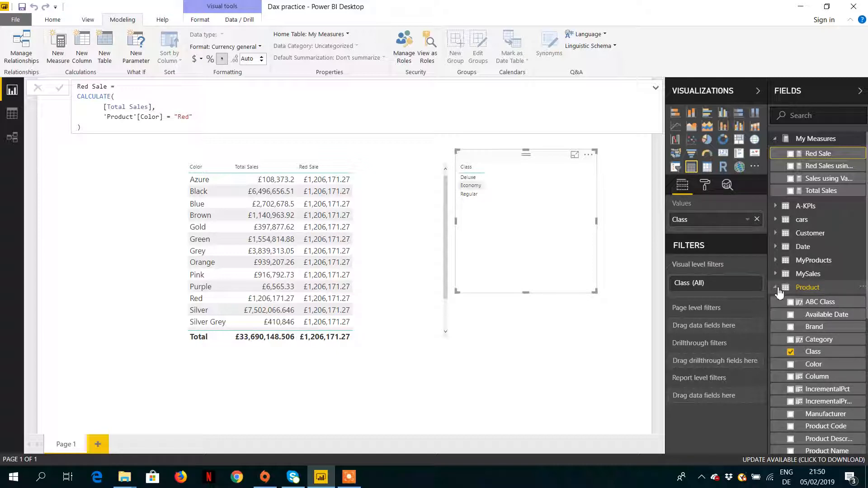
Step: Remove the Class table, recreate it from the Class field and place it to the right of the color table
{"action": "left_click", "coordinate": [791, 353]}
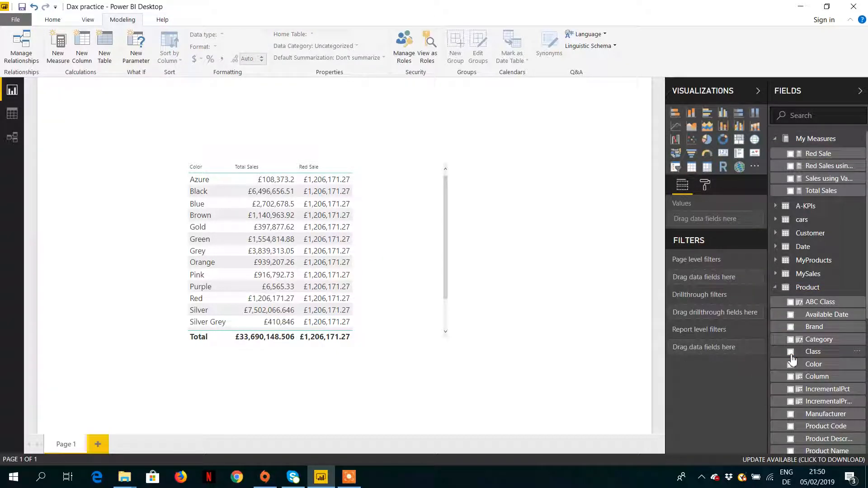
{"action": "left_click", "coordinate": [791, 353]}
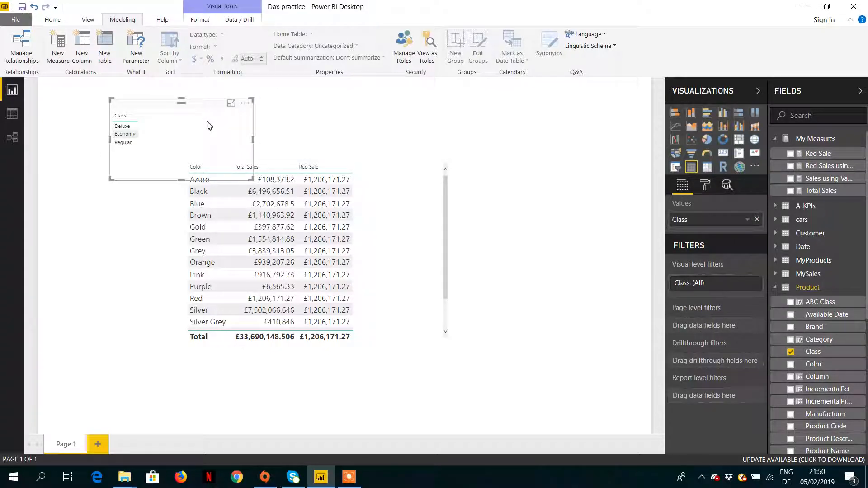
{"action": "left_click", "coordinate": [164, 91]}
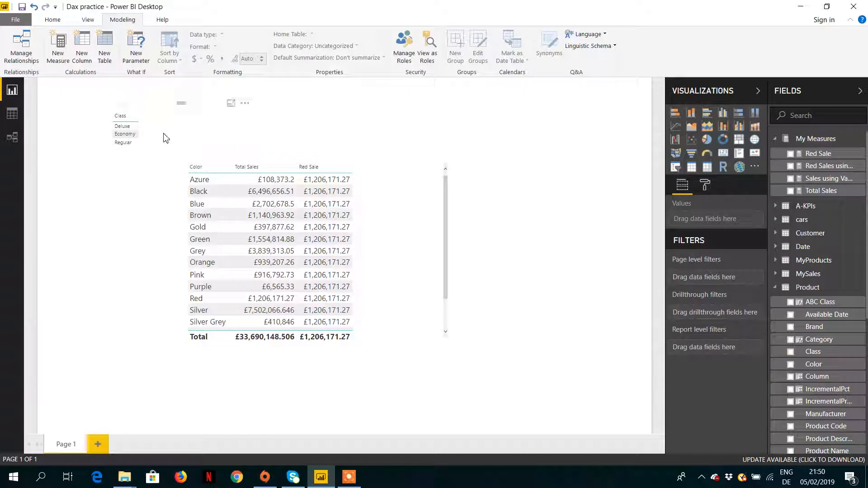
{"action": "left_click_drag", "start_coordinate": [165, 137], "coordinate": [534, 179]}
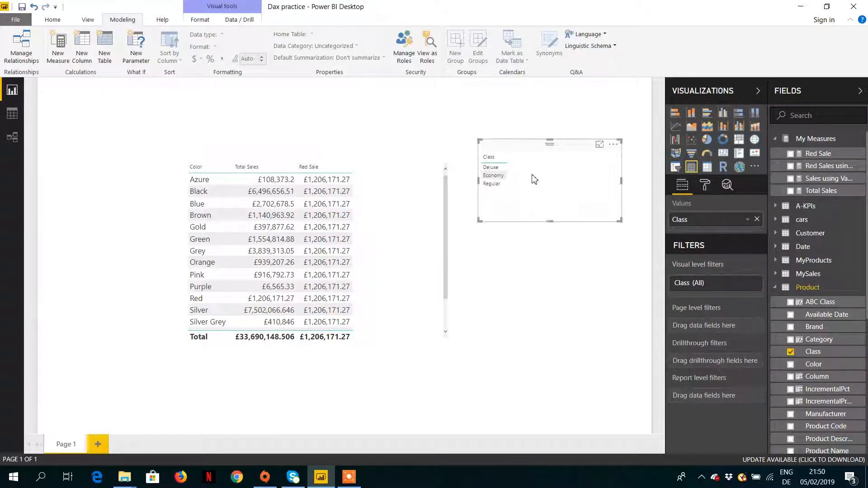
Step: Replace Color with Brand in the sales table and make Brand the first column
{"action": "left_click", "coordinate": [418, 260]}
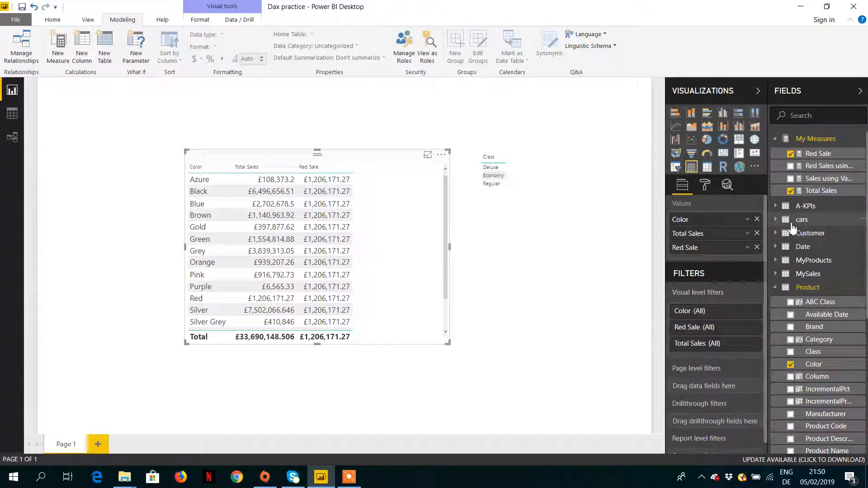
{"action": "left_click", "coordinate": [791, 365]}
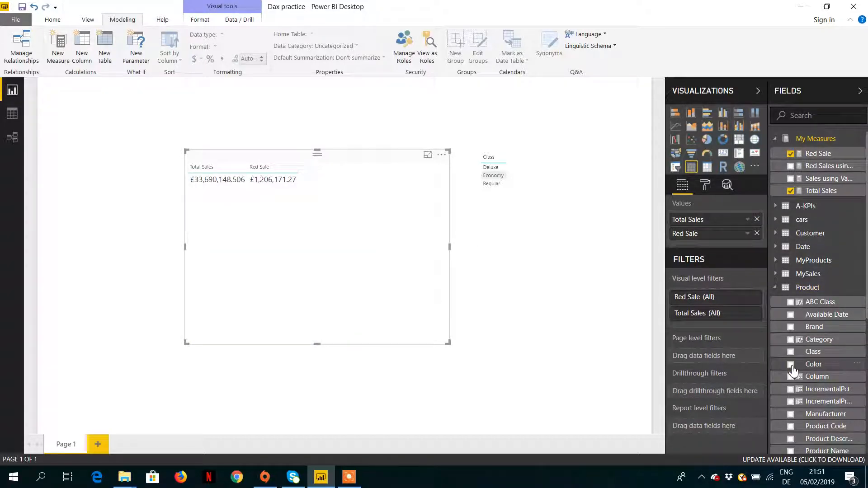
{"action": "left_click", "coordinate": [791, 328]}
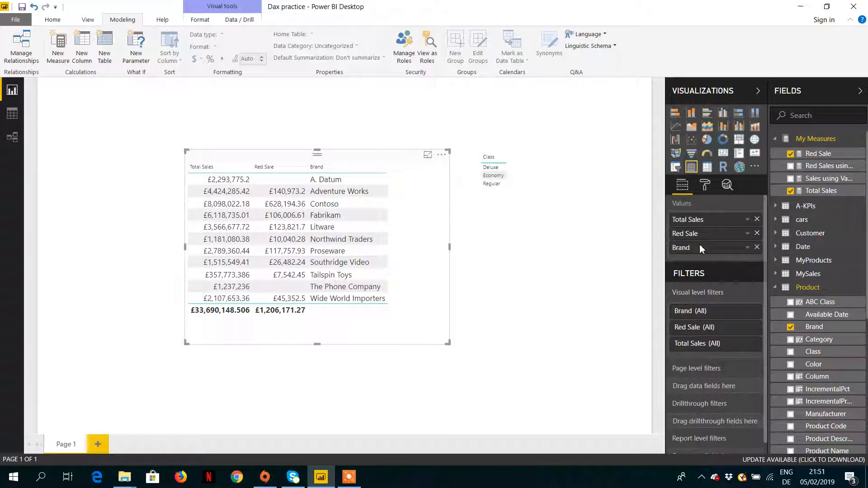
{"action": "left_click_drag", "start_coordinate": [700, 245], "coordinate": [699, 213]}
{"action": "left_click_drag", "start_coordinate": [699, 248], "coordinate": [699, 219]}
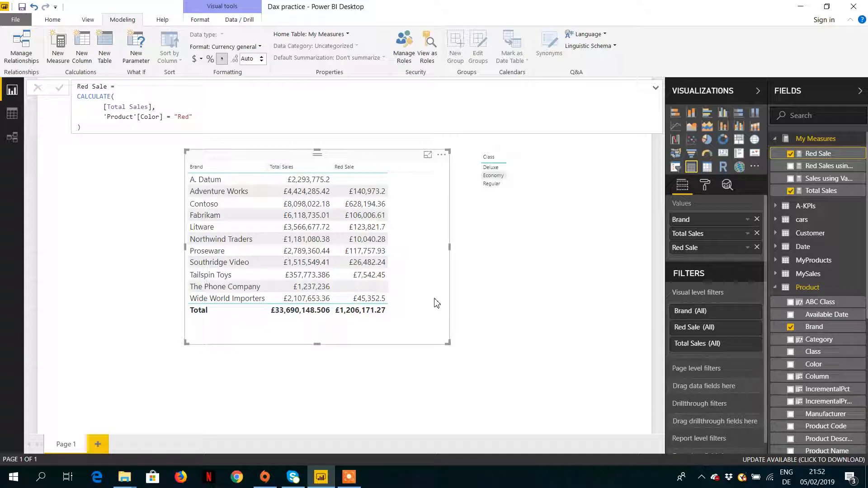
Step: Add Color to the table as the second column after Brand and examine Red Sale for each brand and color
{"action": "left_click", "coordinate": [790, 365]}
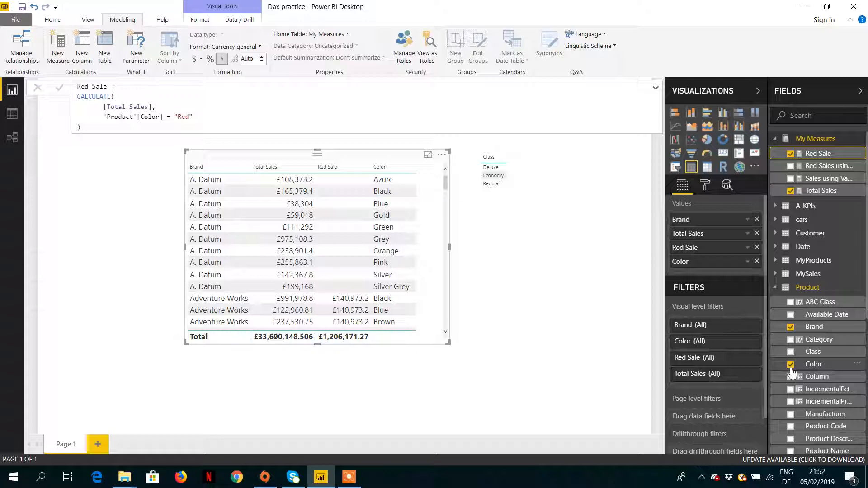
{"action": "left_click_drag", "start_coordinate": [715, 262], "coordinate": [714, 223]}
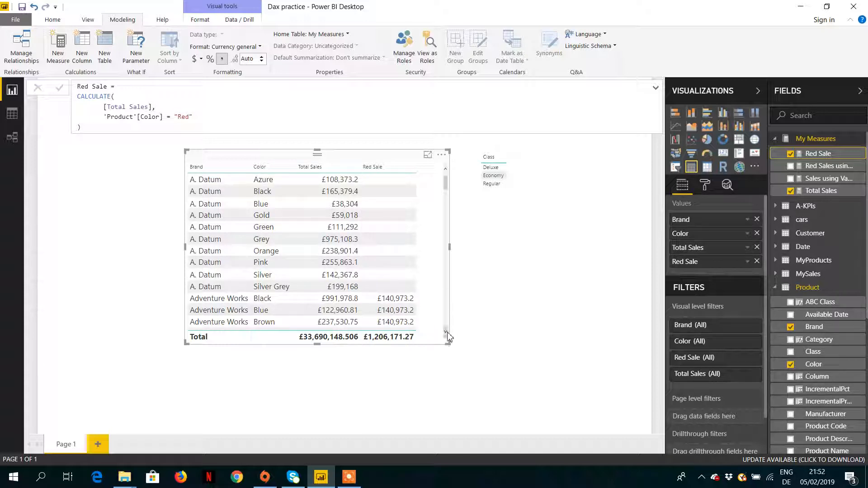
{"action": "scroll", "coordinate": [447, 333], "scroll_direction": "down", "scroll_amount": 4}
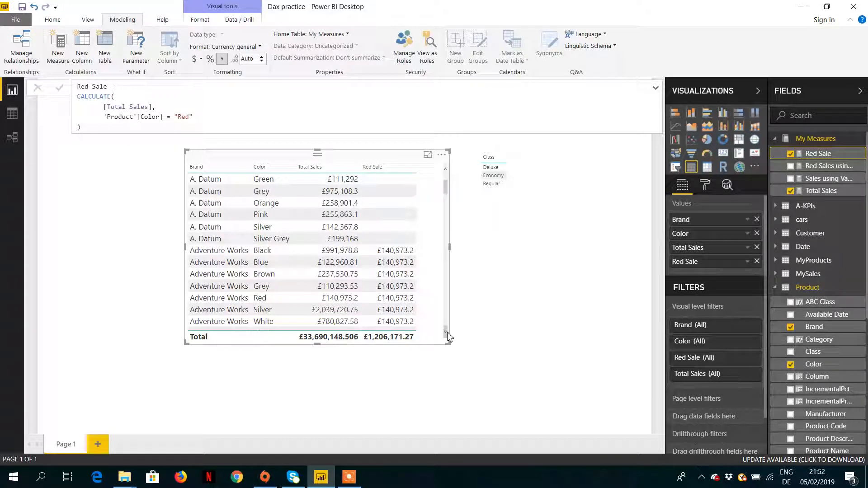
{"action": "scroll", "coordinate": [448, 335], "scroll_direction": "down", "scroll_amount": 3}
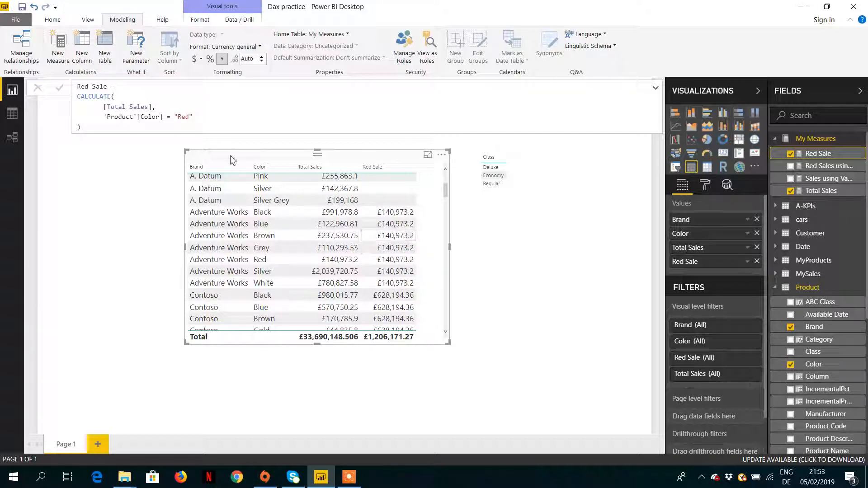
Step: Start editing the "Red" value in the color filter of the Red Sale formula
{"action": "double_click", "coordinate": [186, 118]}
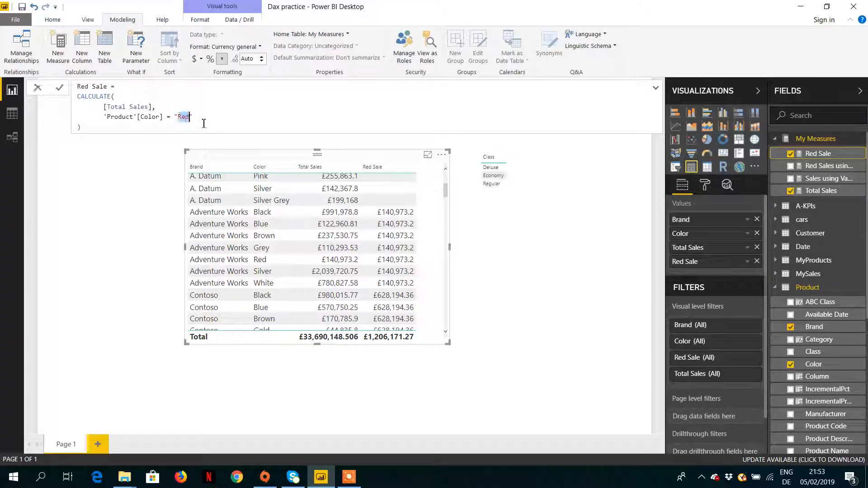
{"action": "left_click", "coordinate": [191, 118]}
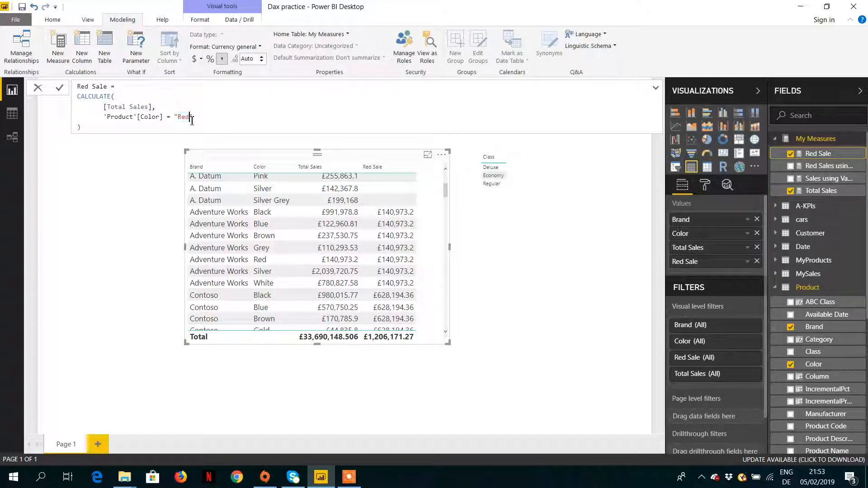